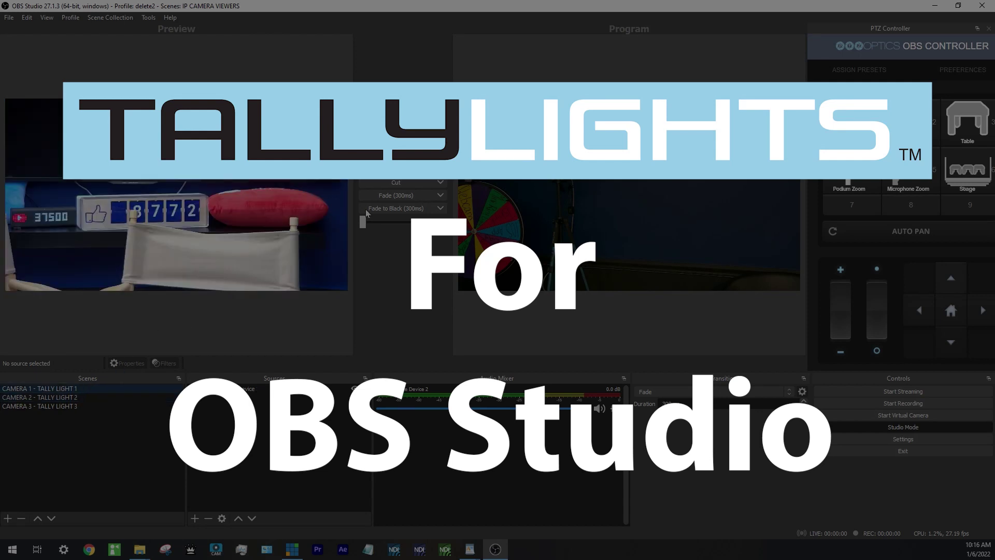
# Send CAMERA 1 - TALLY LIGHT 1 live to Program and load CAMERA 3 into Preview.
pyautogui.doubleClick(93, 389)
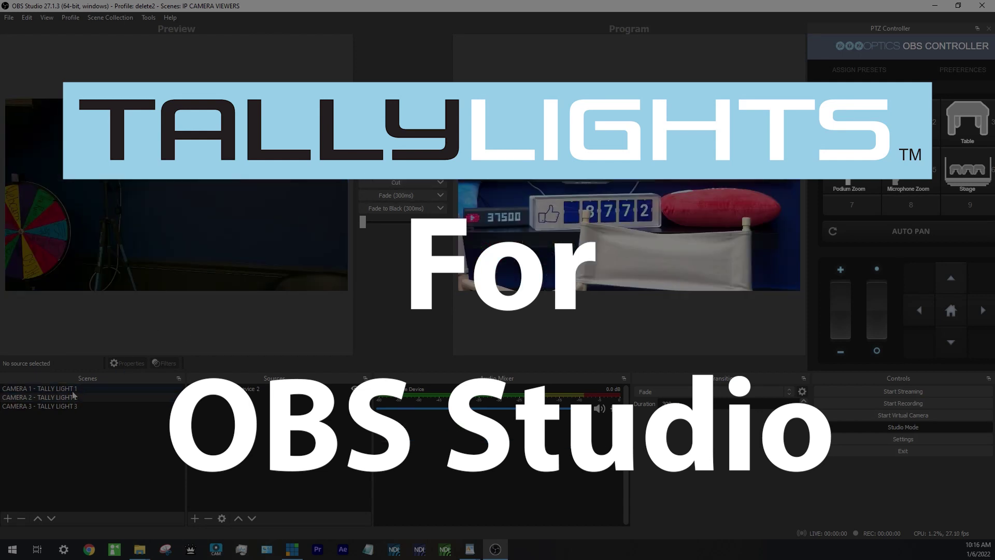
pyautogui.click(66, 407)
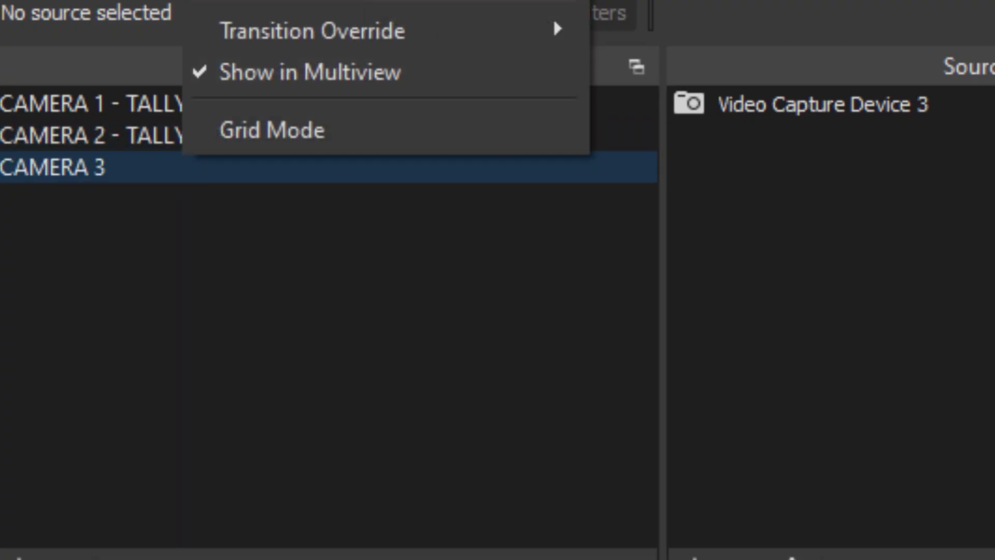
# Rename the CAMERA 3 scene to 'CAMERA 3 - TALLY LIGHT 3'.
pyautogui.click(248, 4)
pyautogui.press('BackSpace')
pyautogui.press('BackSpace')
pyautogui.write('3')
pyautogui.press('Return')
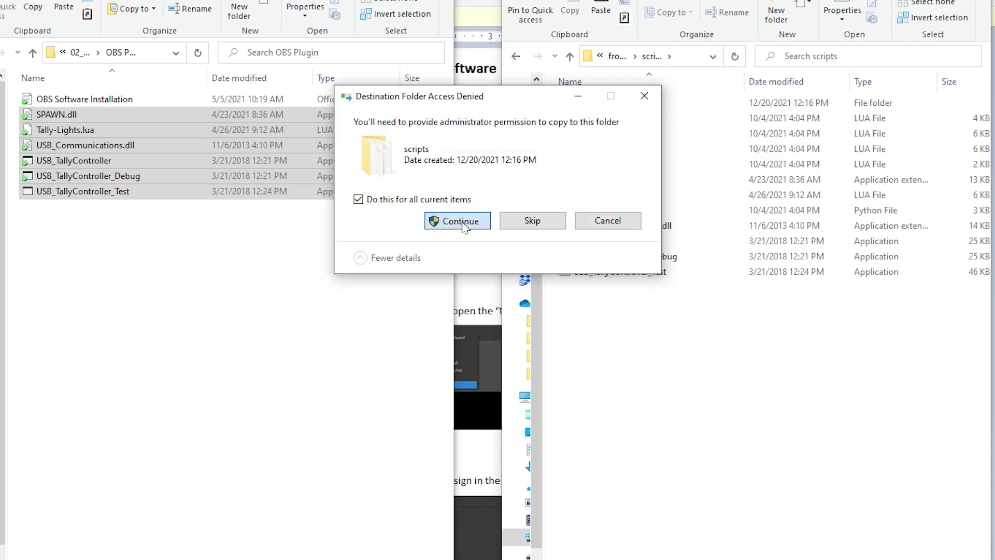
# Grant administrator access to finish copying, then select the six files from SPAWN.dll to USB_TallyController_Test.
pyautogui.click(461, 222)
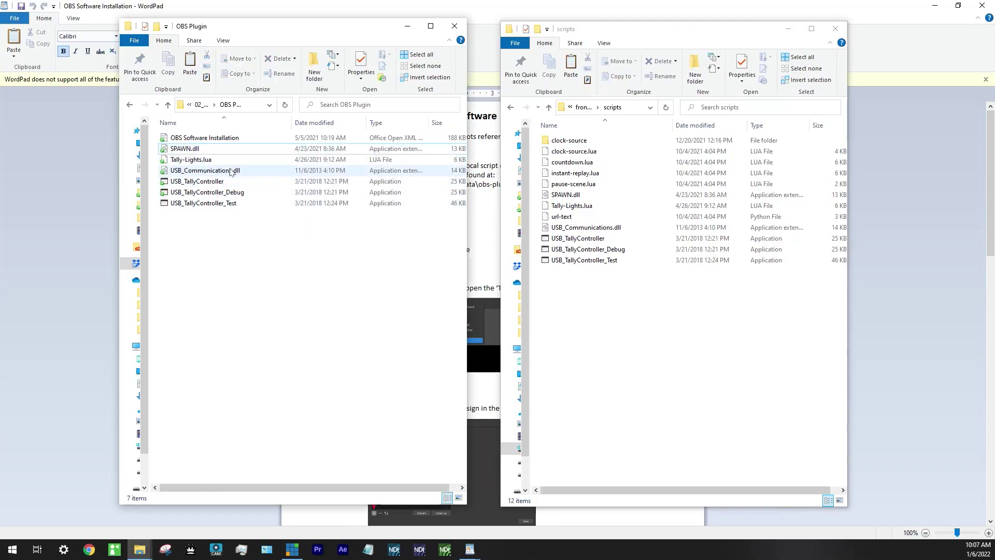
pyautogui.click(184, 149)
pyautogui.keyDown('shift'); pyautogui.click(232, 203); pyautogui.keyUp('shift')
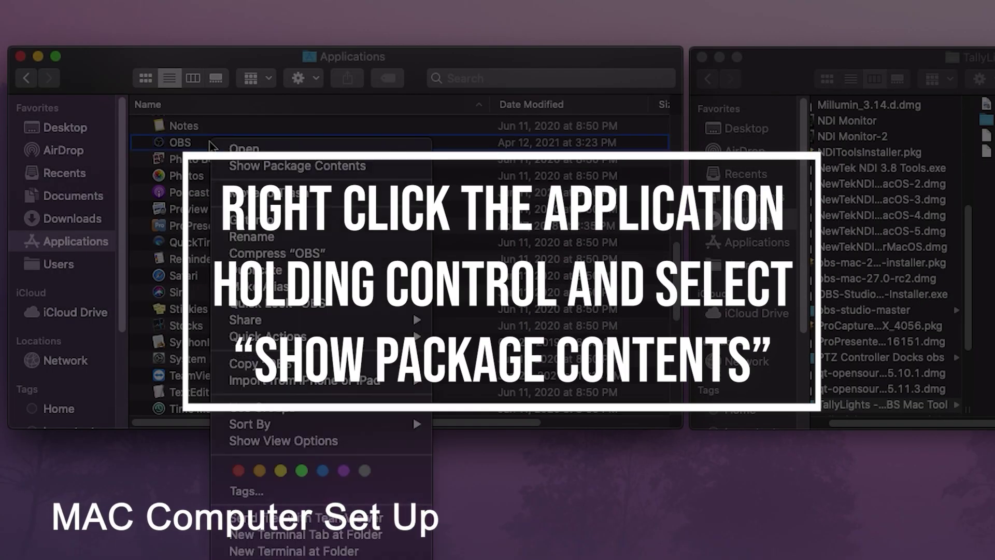
# Show the OBS application's package contents and expand its Contents folder.
pyautogui.click(203, 146)
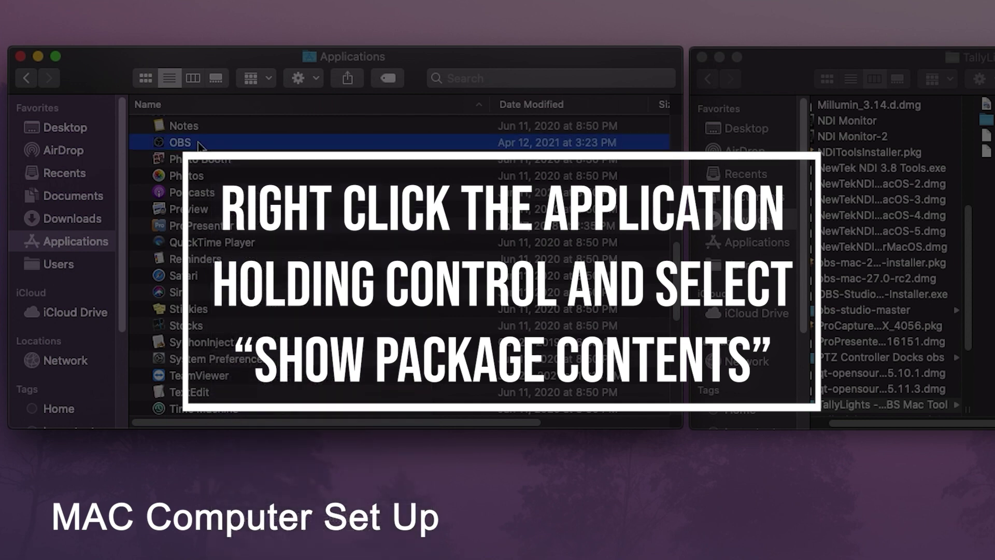
pyautogui.rightClick(201, 146)
pyautogui.click(228, 169)
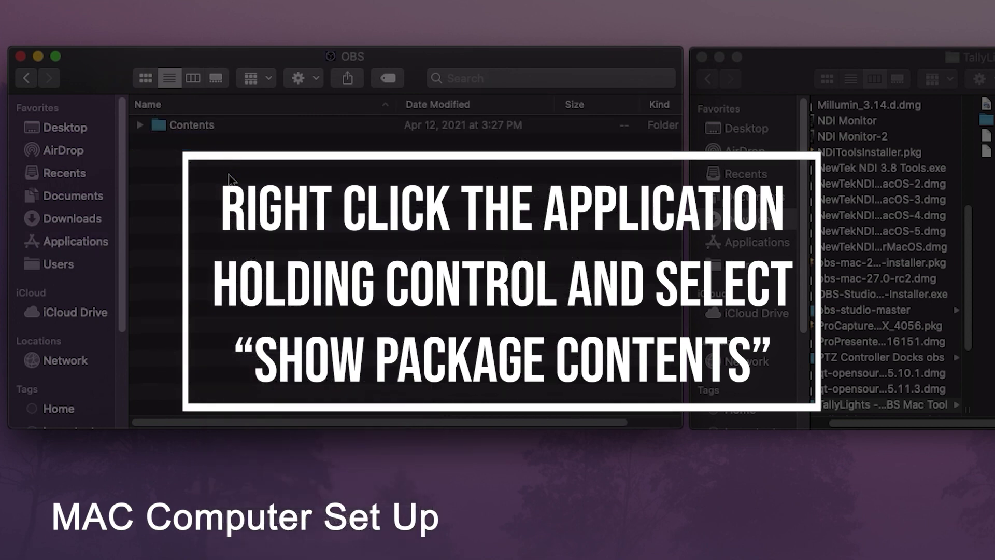
pyautogui.click(139, 125)
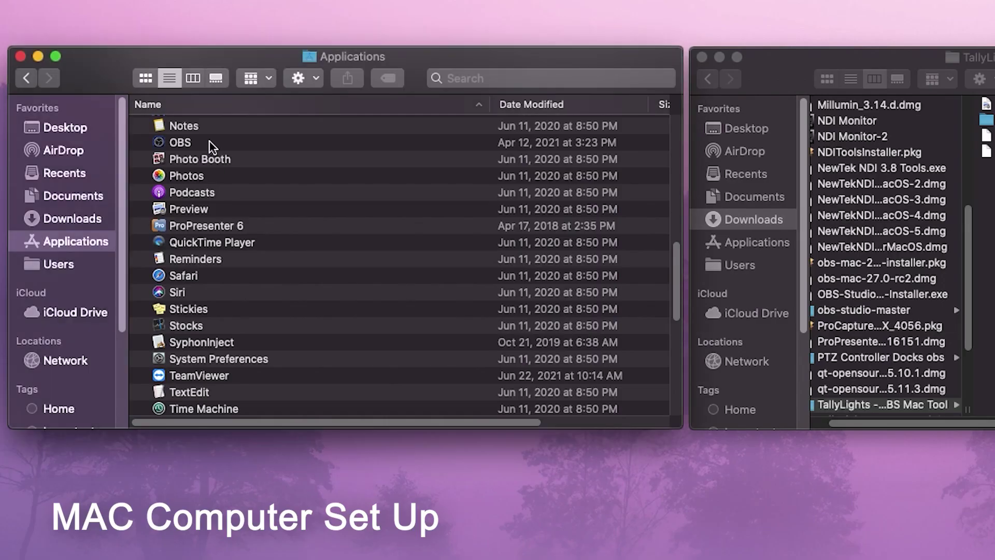
pyautogui.rightClick(199, 141)
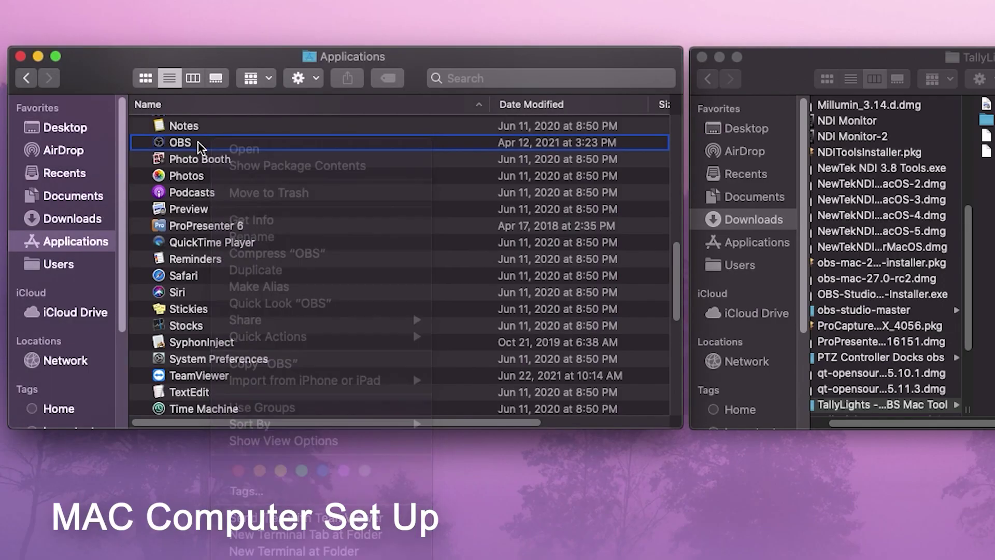
pyautogui.click(199, 143)
pyautogui.rightClick(200, 142)
pyautogui.click(228, 168)
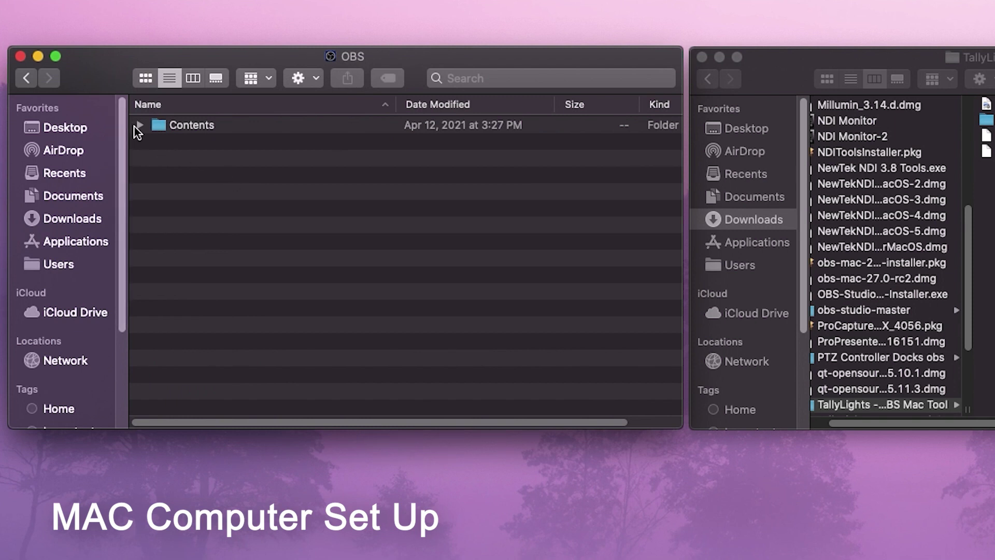
pyautogui.click(137, 125)
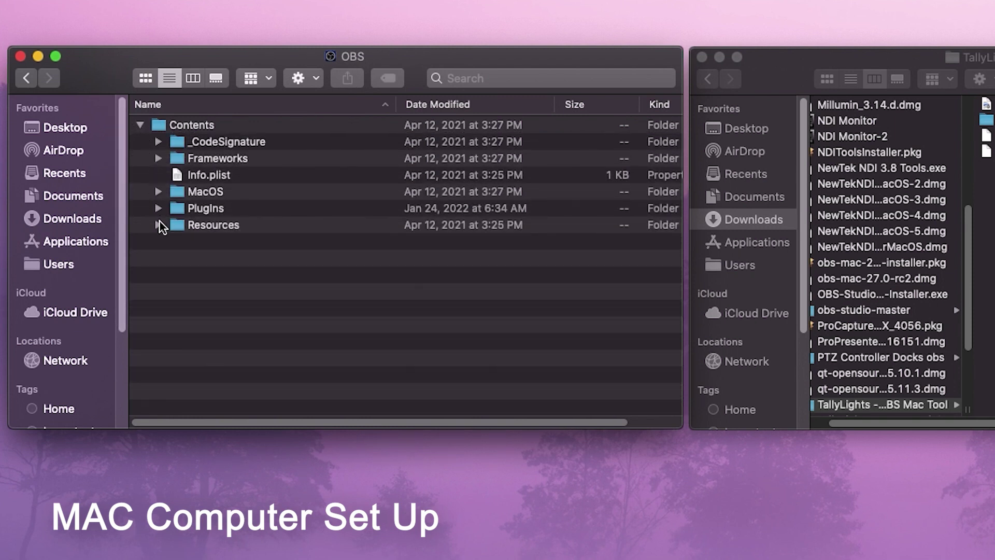
# Expand Resources > data > obs-plugins > frontend-tools and select the scripts folder.
pyautogui.click(159, 225)
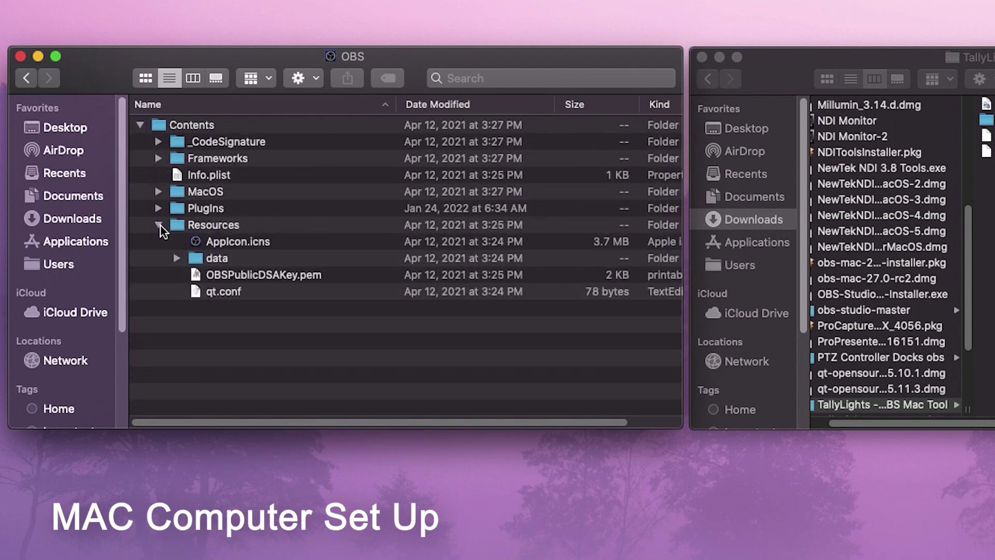
pyautogui.click(178, 258)
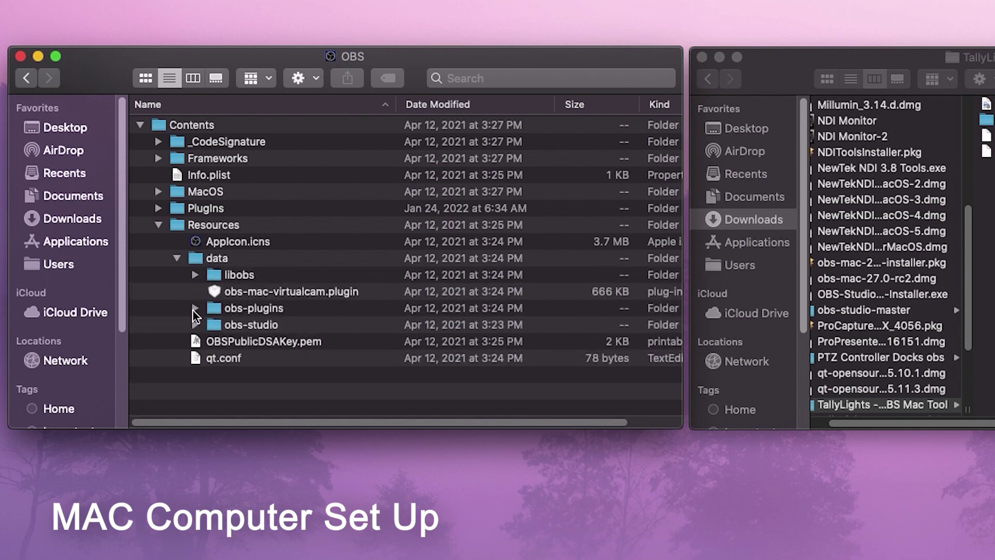
pyautogui.click(195, 309)
pyautogui.scroll(-4, 248, 306)
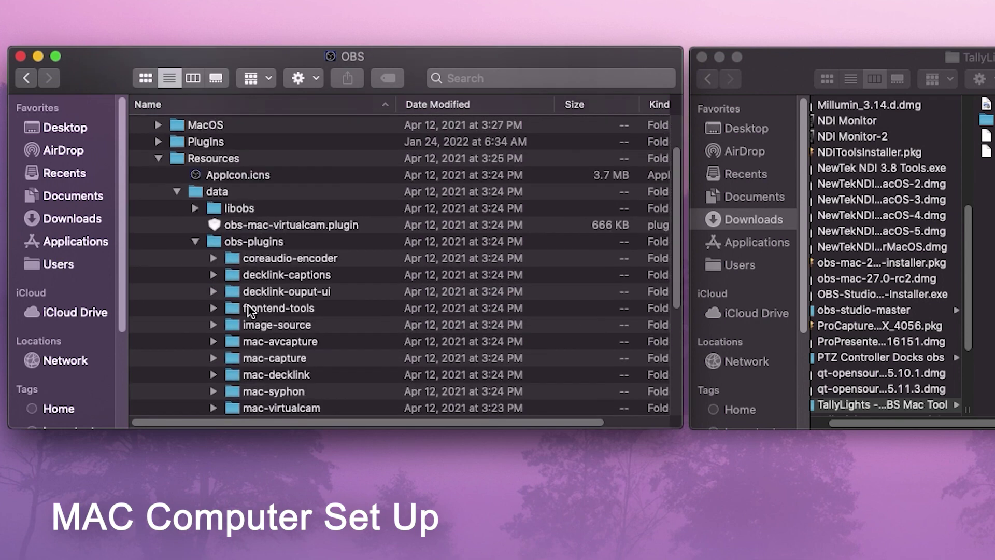
pyautogui.click(225, 307)
pyautogui.click(214, 308)
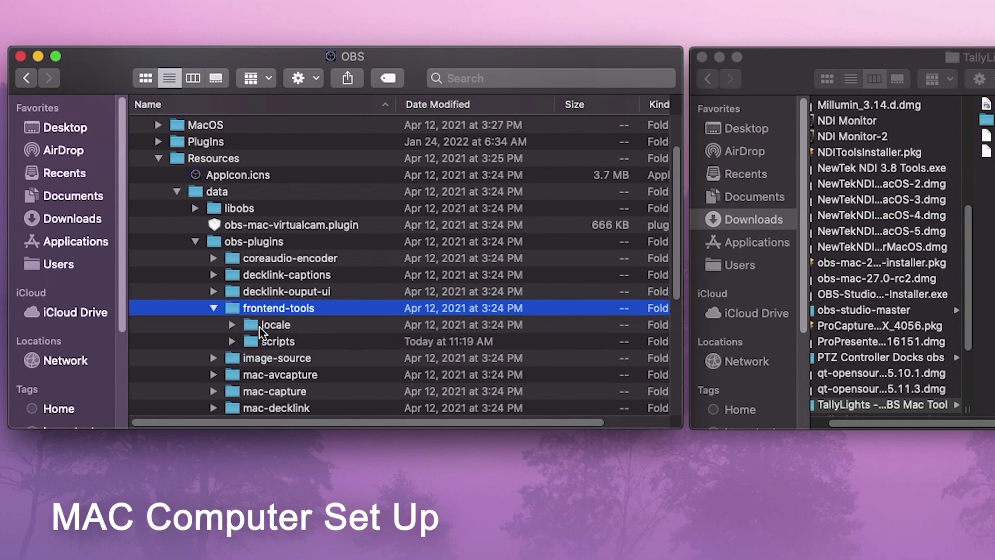
pyautogui.click(270, 342)
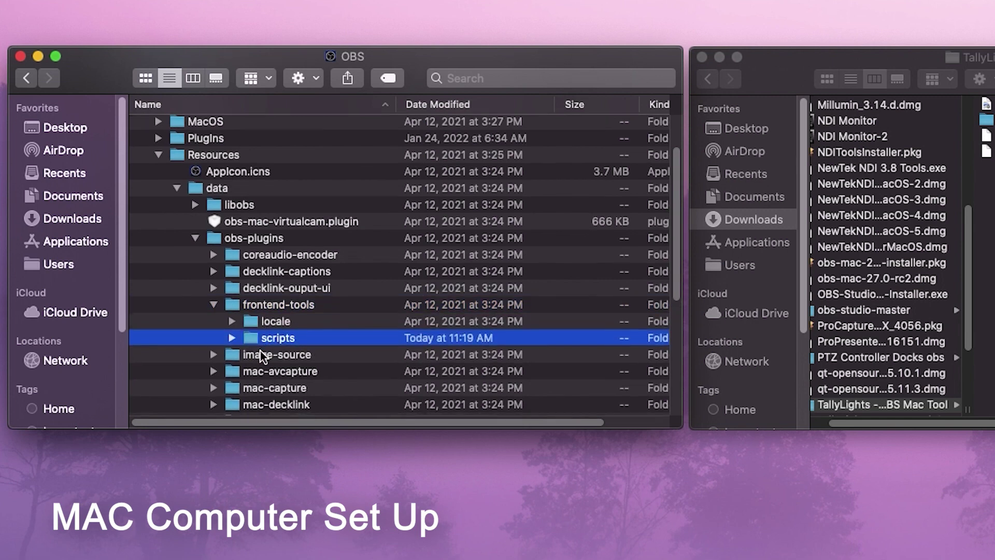
pyautogui.scroll(-4, 260, 350)
# Drag the TallyLights files from the download window into the scripts folder.
pyautogui.press('super+grave')
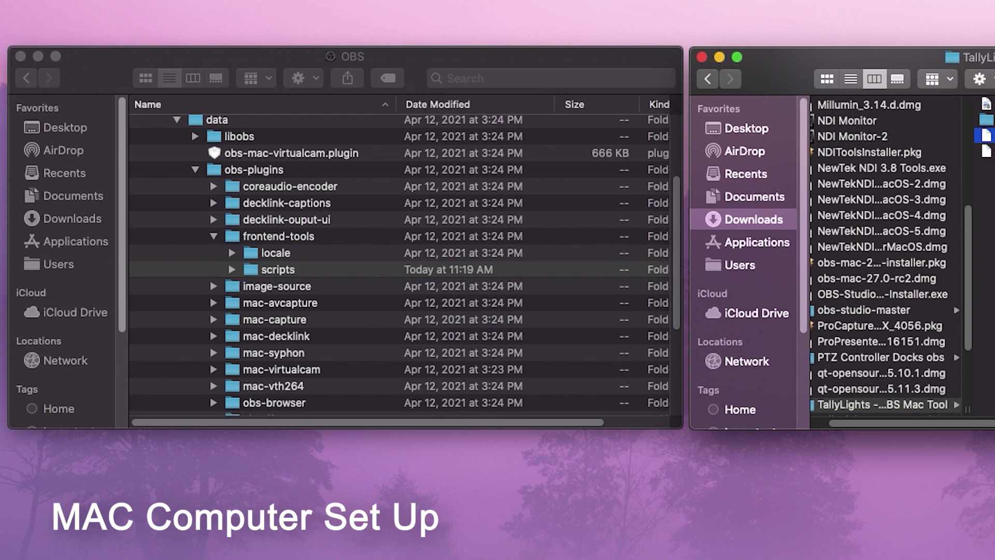
pyautogui.moveTo(967, 140); pyautogui.dragTo(294, 274)
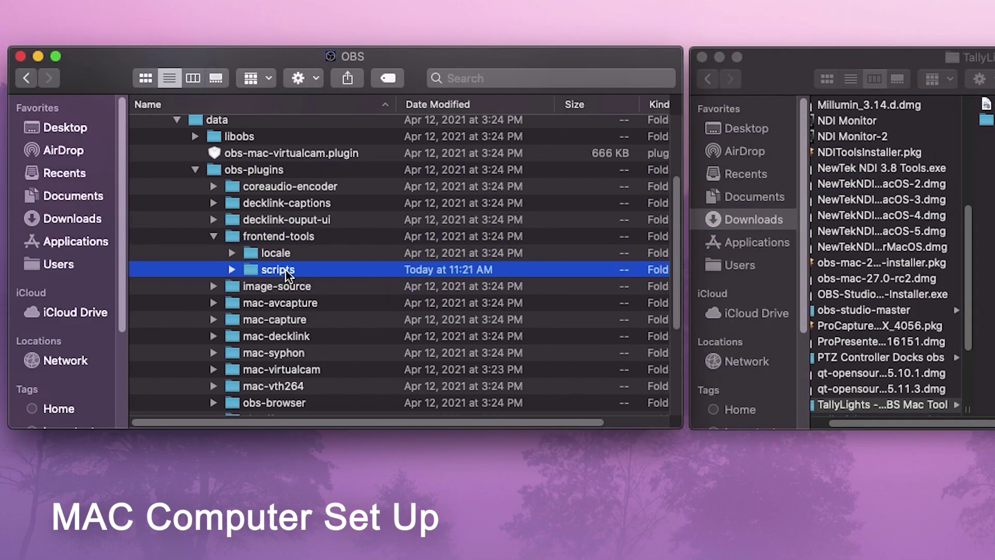
pyautogui.moveTo(243, 274); pyautogui.dragTo(233, 272)
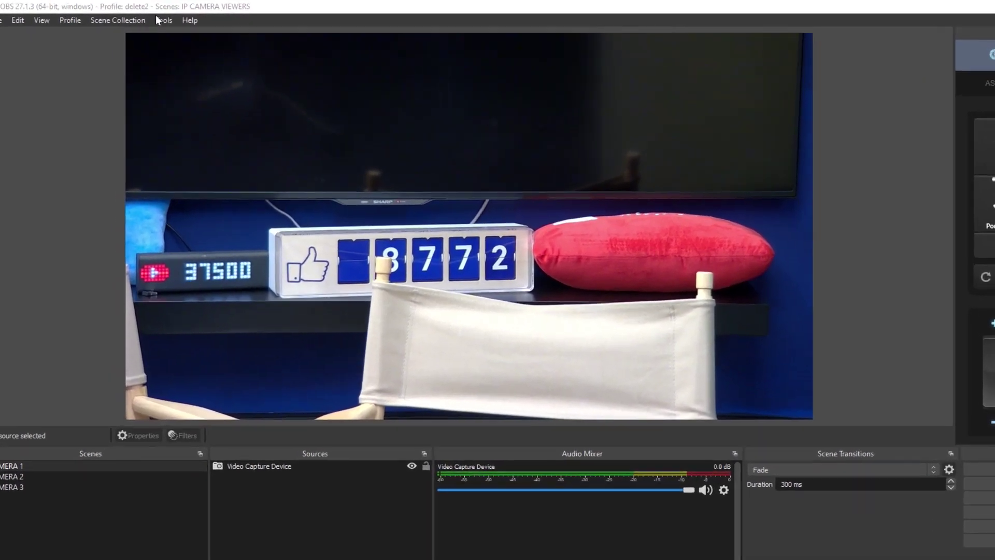
# Add the Tally-Lights.lua script in Tools > Scripts and set Video Capture Device 1 to 1.
pyautogui.click(147, 17)
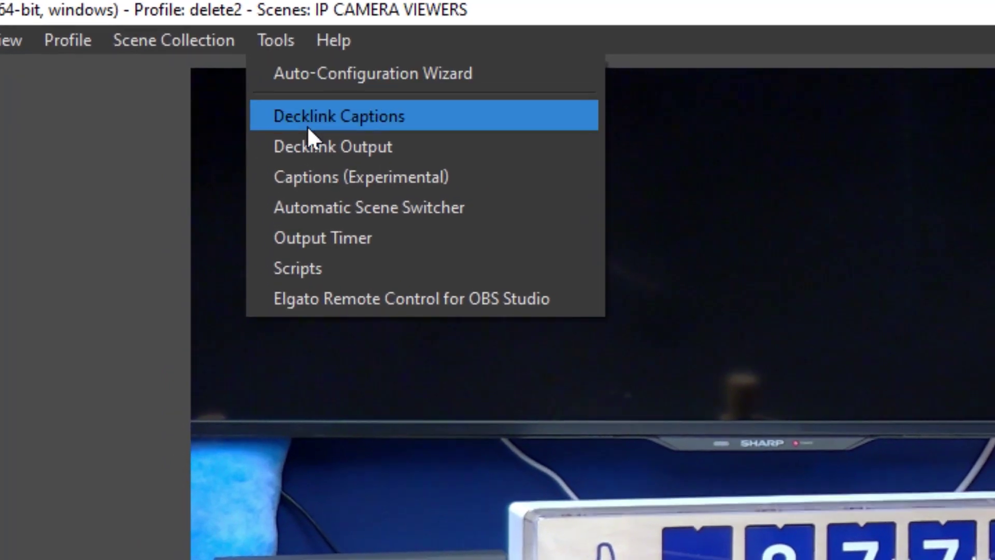
pyautogui.click(311, 241)
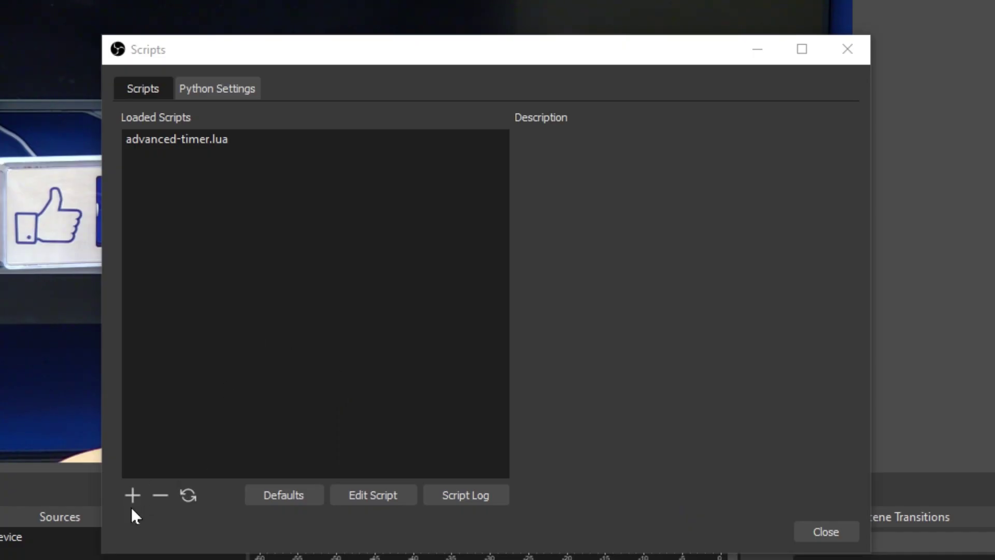
pyautogui.click(132, 494)
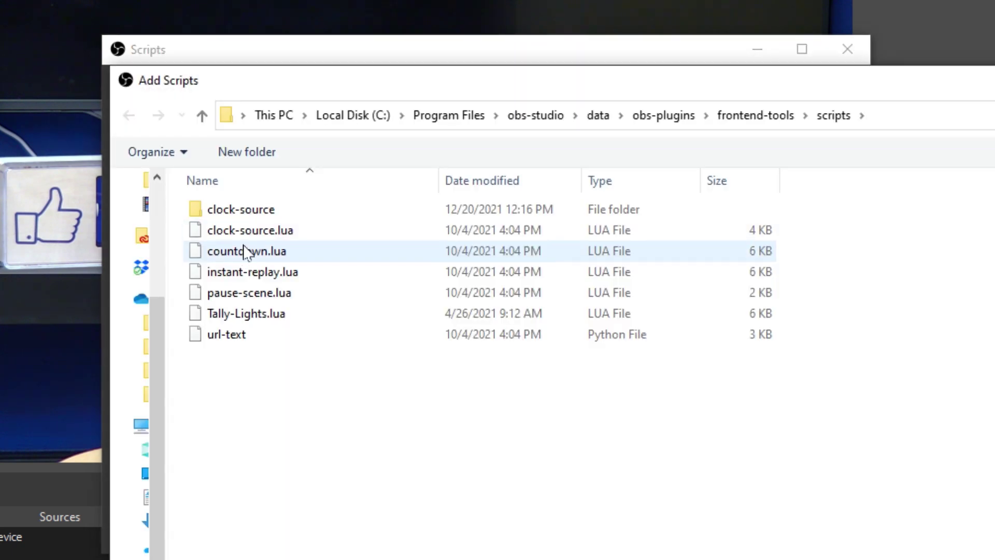
pyautogui.doubleClick(254, 307)
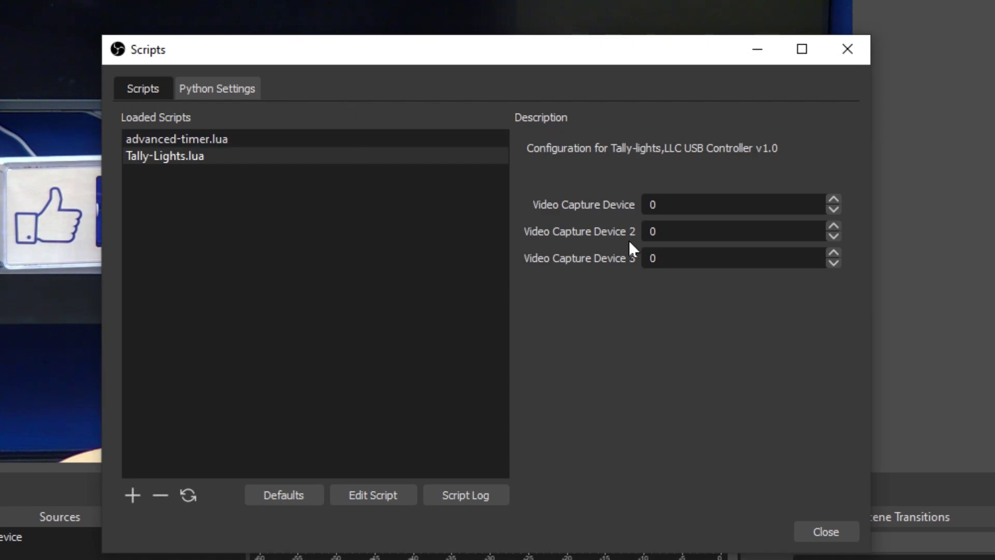
pyautogui.doubleClick(653, 208)
pyautogui.write('1 - TALLY LIGHT 1')
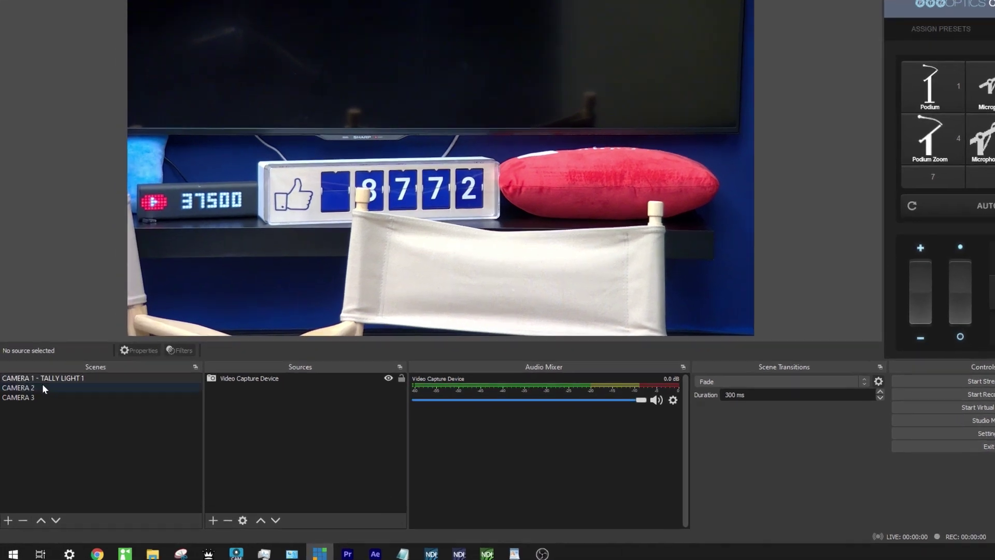
# Append ' - TALLY LIGHT 2' to CAMERA 2 and ' - TALLY LIGHT 3' to CAMERA 3.
pyautogui.rightClick(16, 397)
pyautogui.click(55, 272)
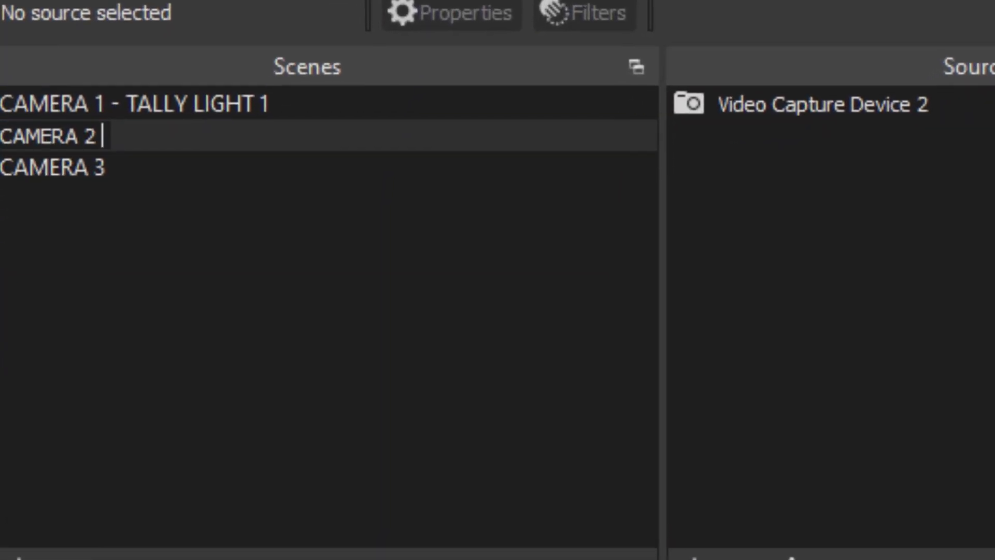
pyautogui.click(329, 136)
pyautogui.write('- TALLY LIGHT')
pyautogui.press('Return')
pyautogui.rightClick(190, 166)
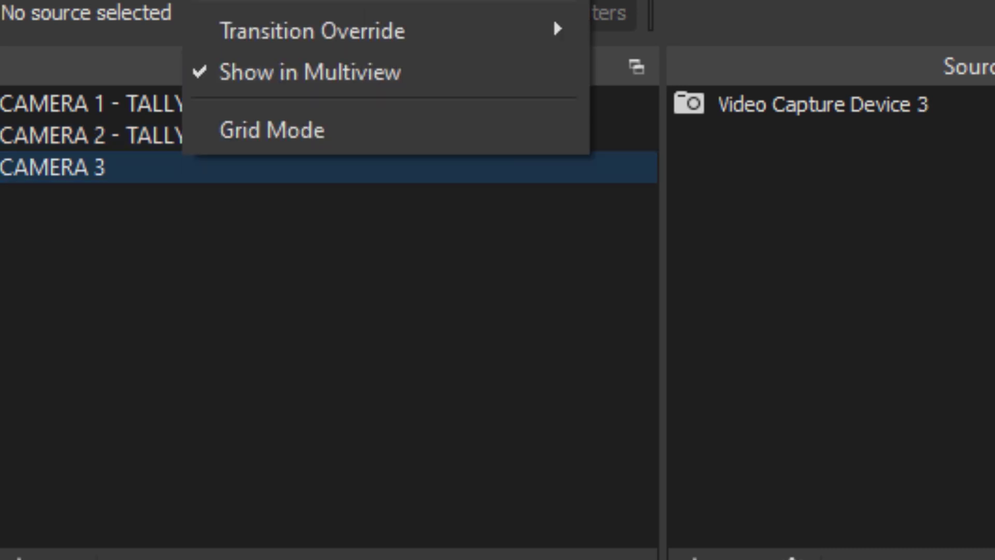
pyautogui.click(257, 8)
pyautogui.write('3')
pyautogui.press('Return')
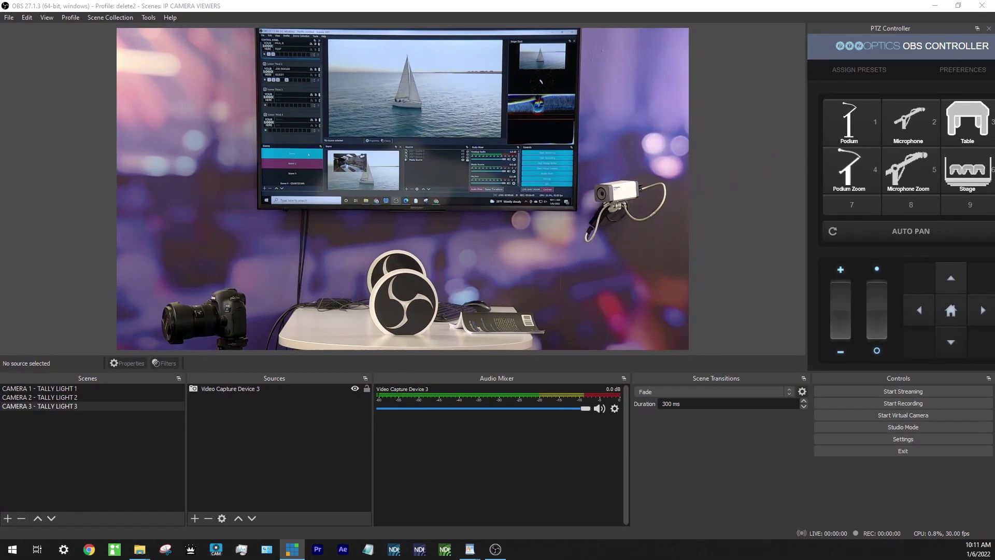
pyautogui.press('Up')
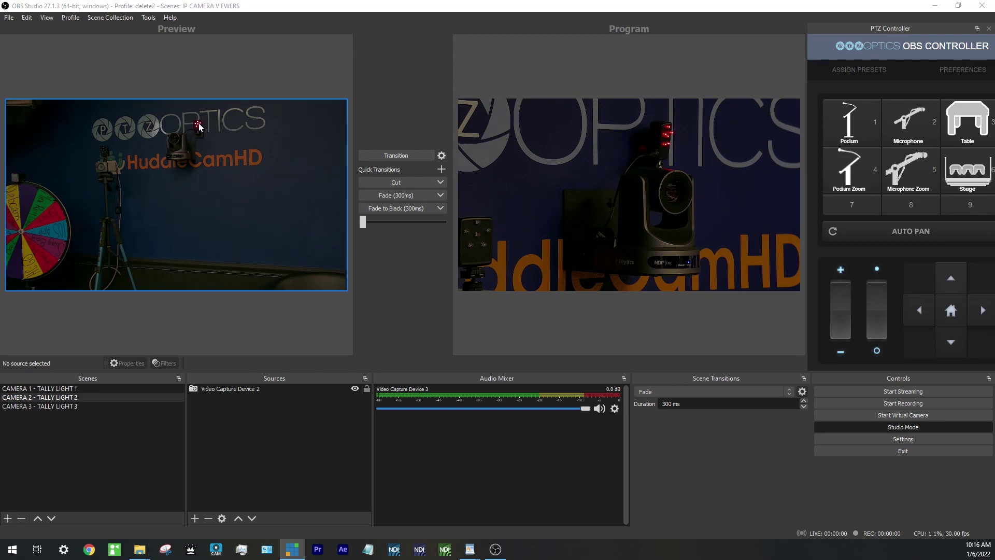
# Select CAMERA 1 - TALLY LIGHT 1, enable Studio Mode, and preview CAMERA 2 - TALLY LIGHT 2.
pyautogui.click(68, 391)
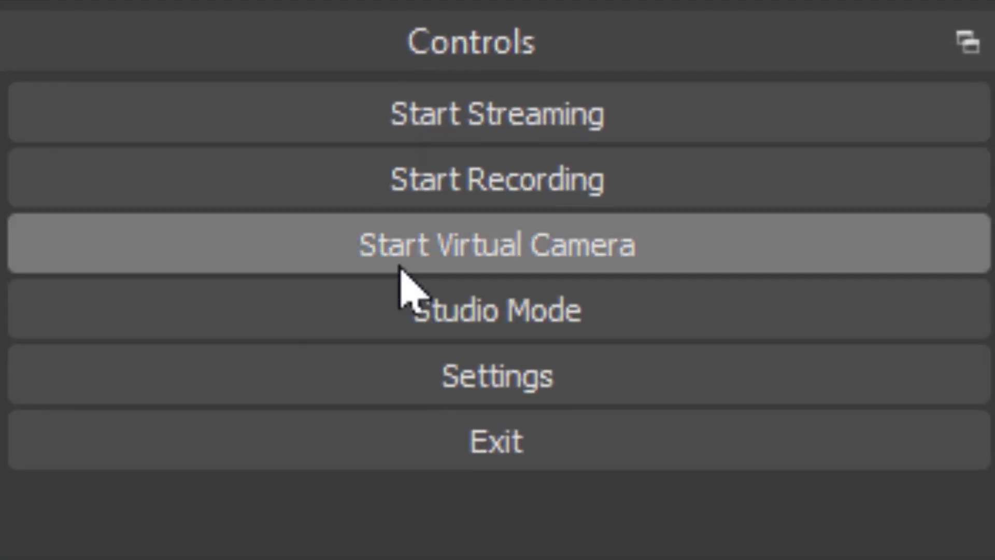
pyautogui.click(544, 307)
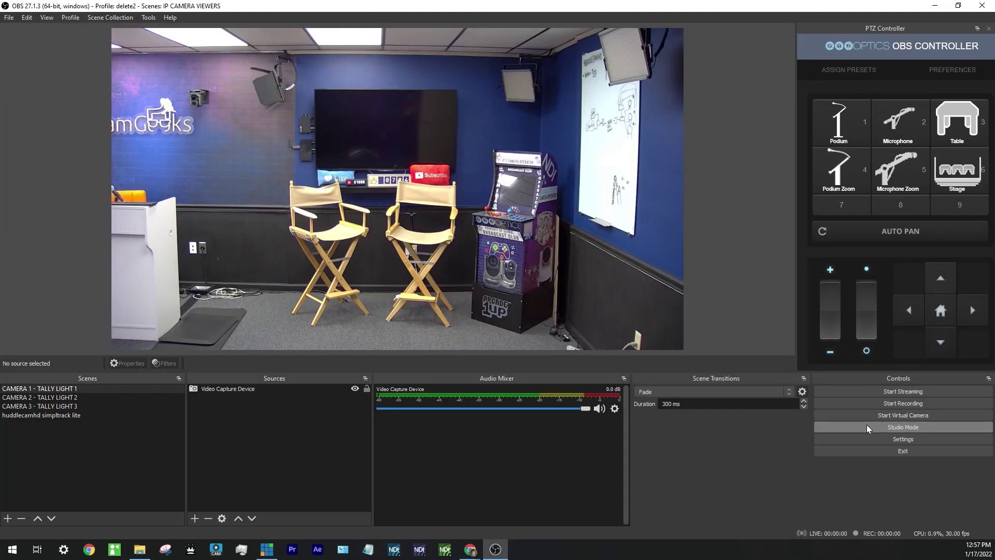
pyautogui.click(129, 397)
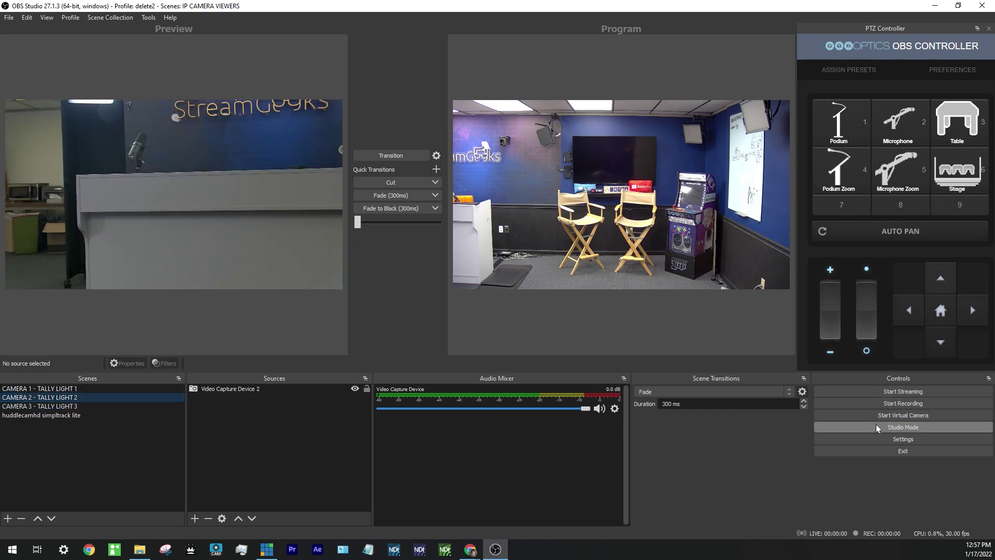